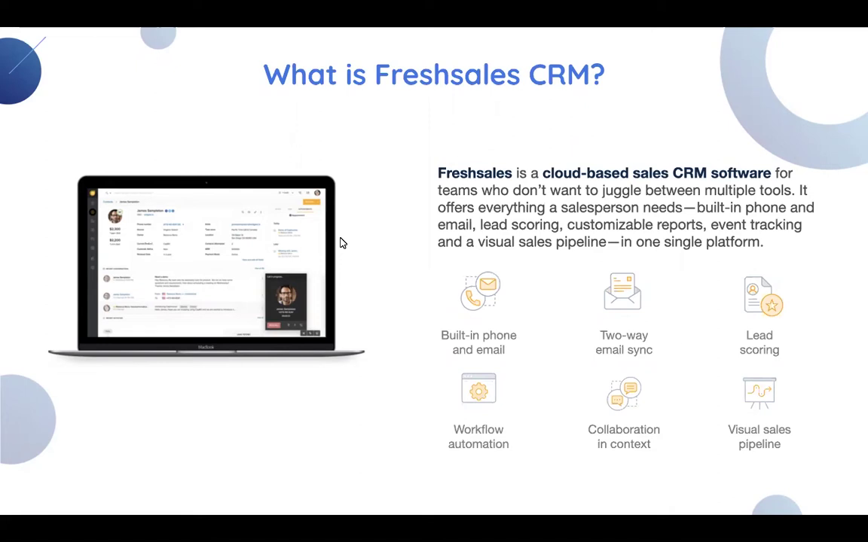
Advance the slides to 'Challenges With CRM solutions today'.
{"action": "key", "text": "Right"}
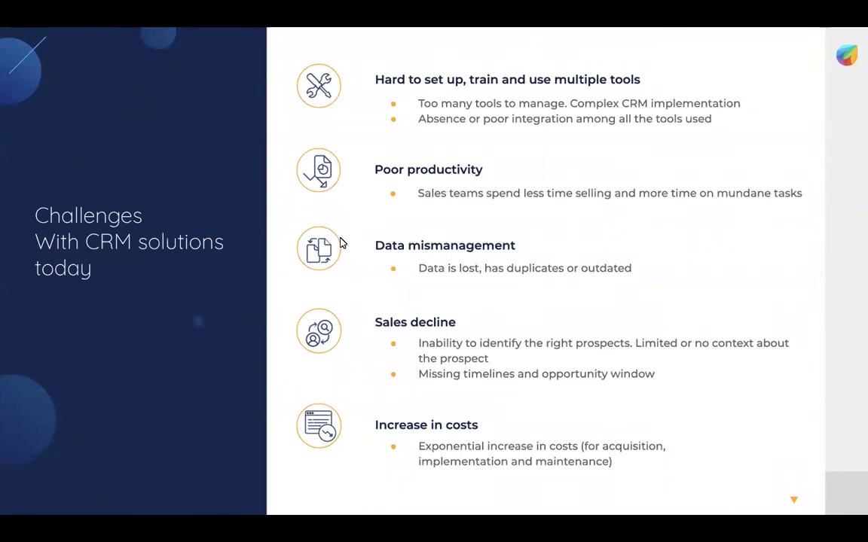
Advance the deck to the 'Why choose Freshsales 360?' slide.
{"action": "left_click", "coordinate": [340, 242]}
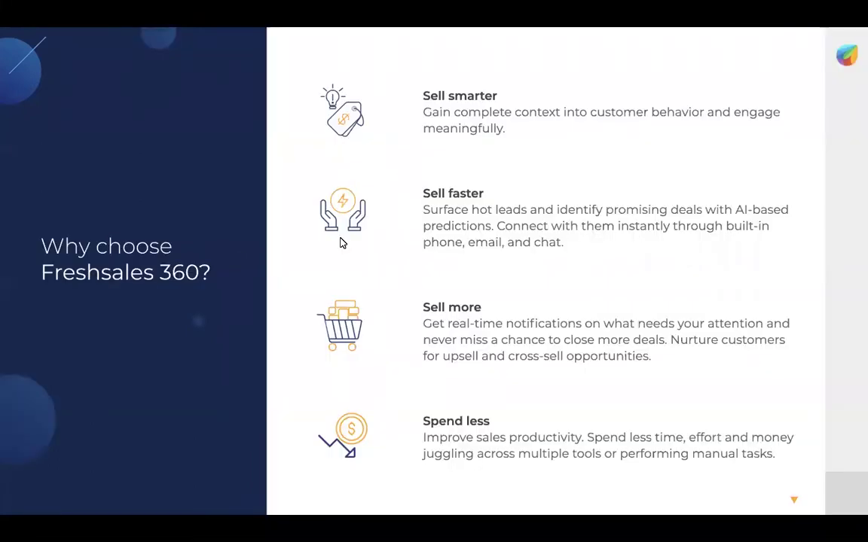
Switch from the slides to the CRM and open the All Leads list.
{"action": "key", "text": "ctrl+Right"}
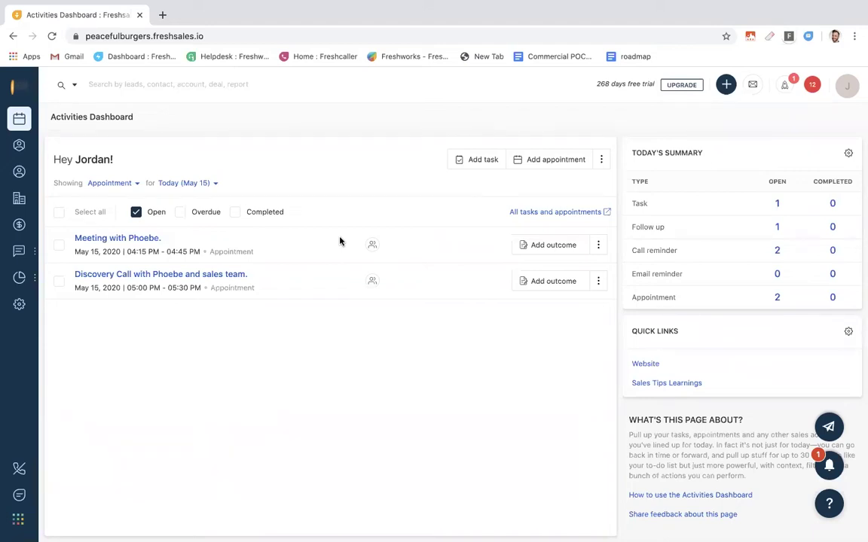
{"action": "left_click", "coordinate": [20, 146]}
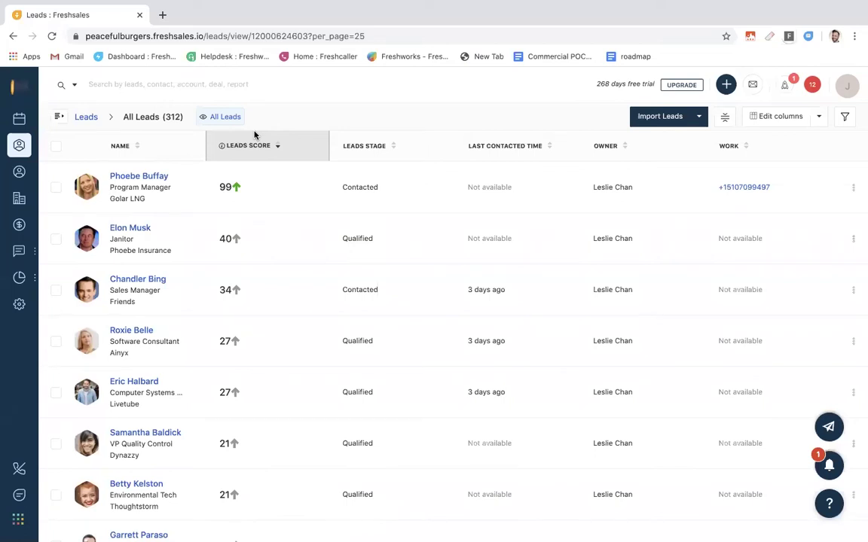
{"action": "left_click", "coordinate": [148, 179]}
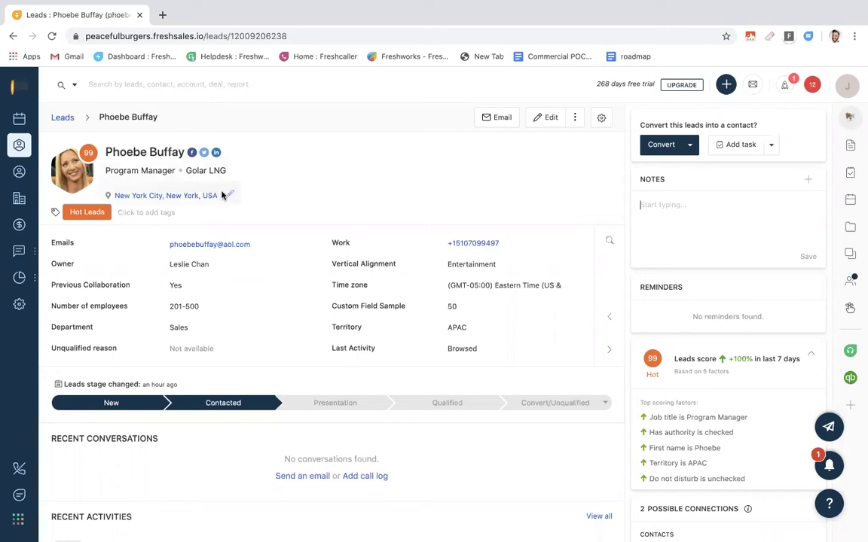
{"action": "scroll", "coordinate": [254, 261], "scroll_direction": "down", "scroll_amount": 1}
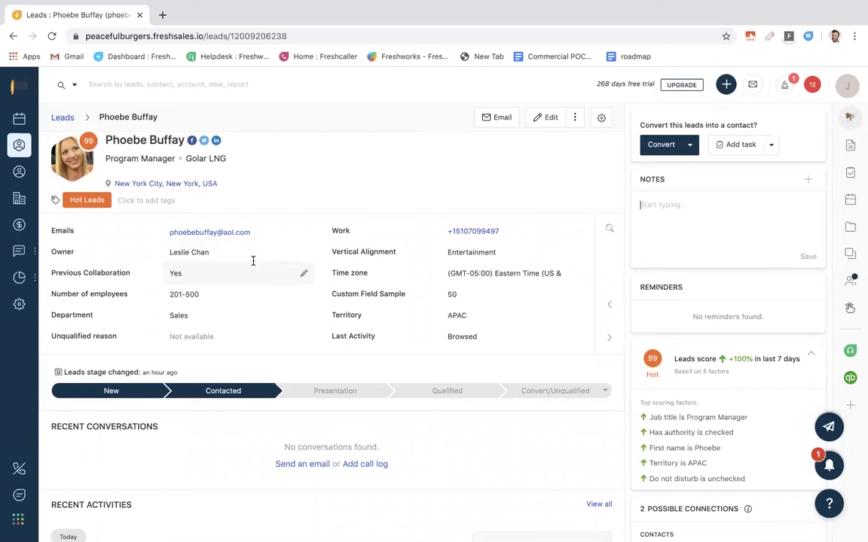
{"action": "scroll", "coordinate": [253, 261], "scroll_direction": "down", "scroll_amount": 2}
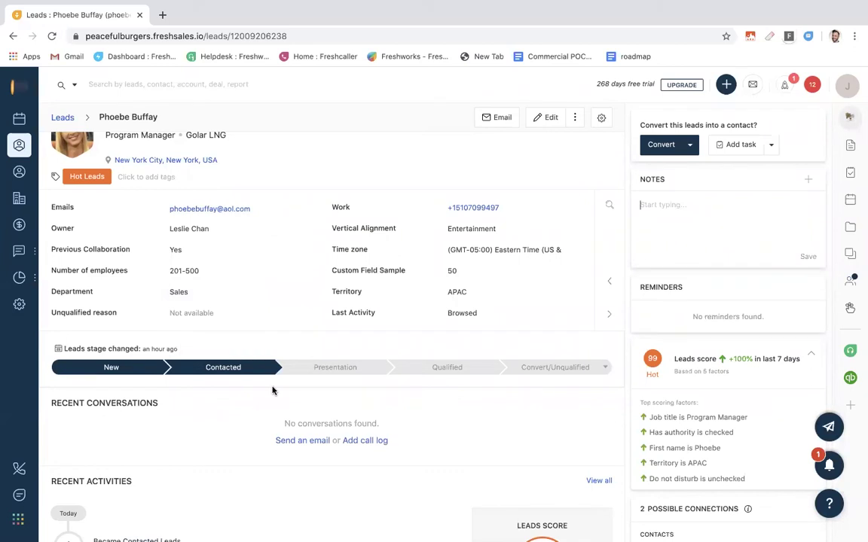
{"action": "scroll", "coordinate": [271, 387], "scroll_direction": "down", "scroll_amount": 1}
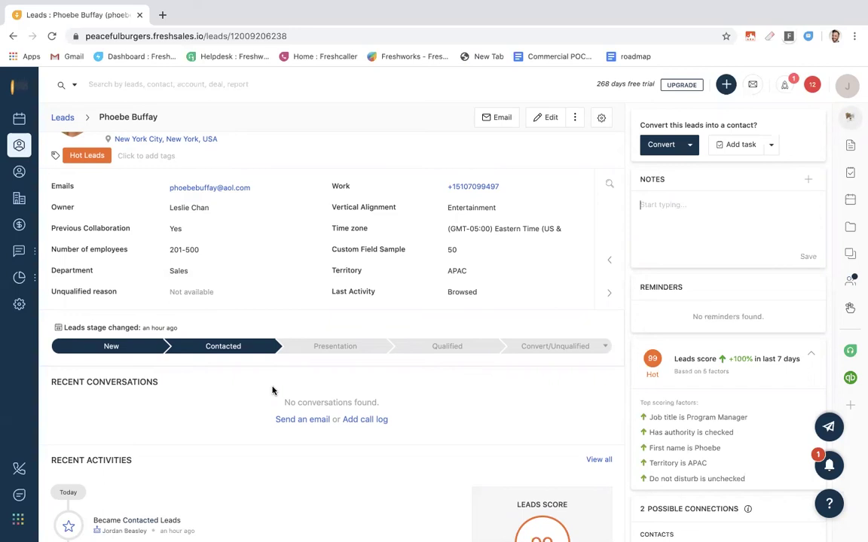
{"action": "scroll", "coordinate": [273, 390], "scroll_direction": "down", "scroll_amount": 2}
Scroll down the top lead's record to its Integrations section.
{"action": "scroll", "coordinate": [272, 390], "scroll_direction": "down", "scroll_amount": 4}
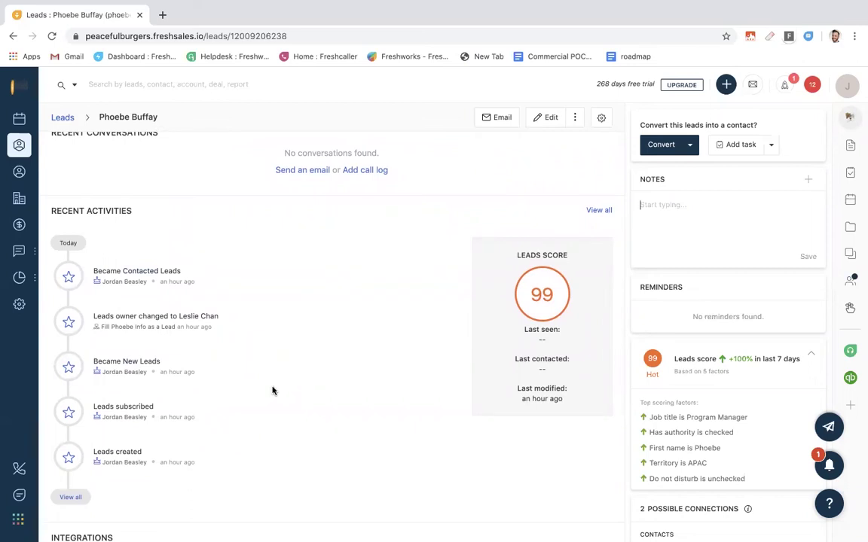
{"action": "scroll", "coordinate": [273, 390], "scroll_direction": "down", "scroll_amount": 1}
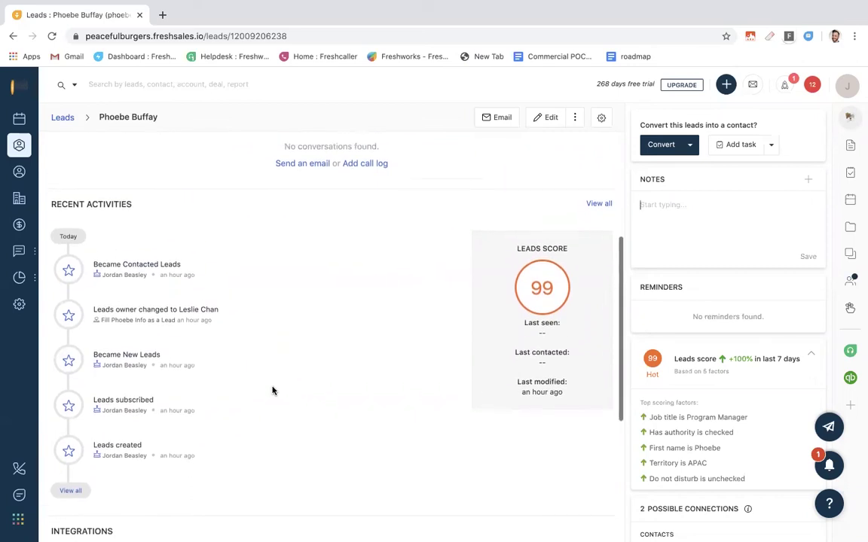
{"action": "scroll", "coordinate": [273, 390], "scroll_direction": "down", "scroll_amount": 2}
{"action": "scroll", "coordinate": [273, 390], "scroll_direction": "down", "scroll_amount": 5}
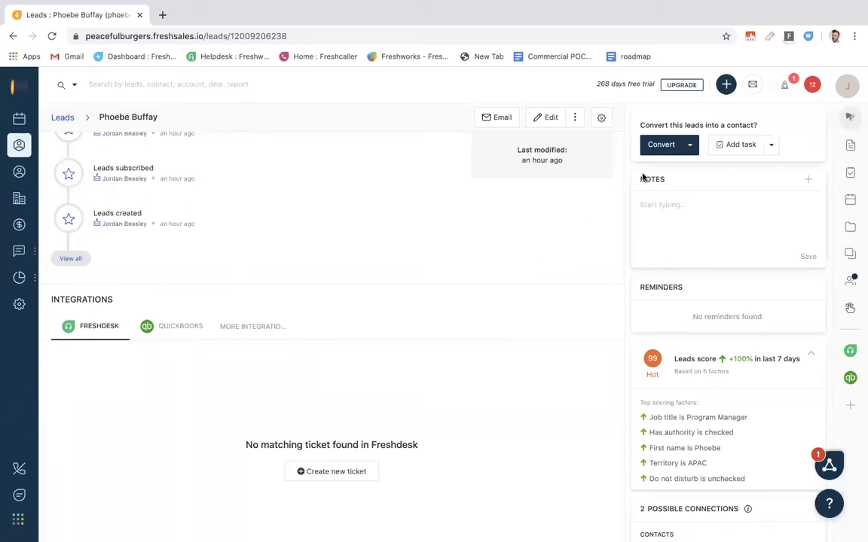
Start converting the lead into a new contact.
{"action": "left_click", "coordinate": [690, 147]}
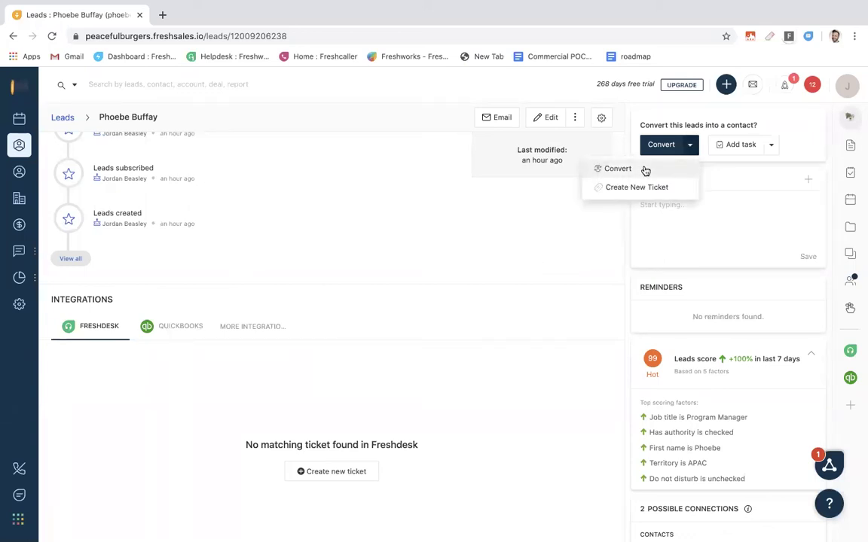
{"action": "left_click", "coordinate": [645, 170]}
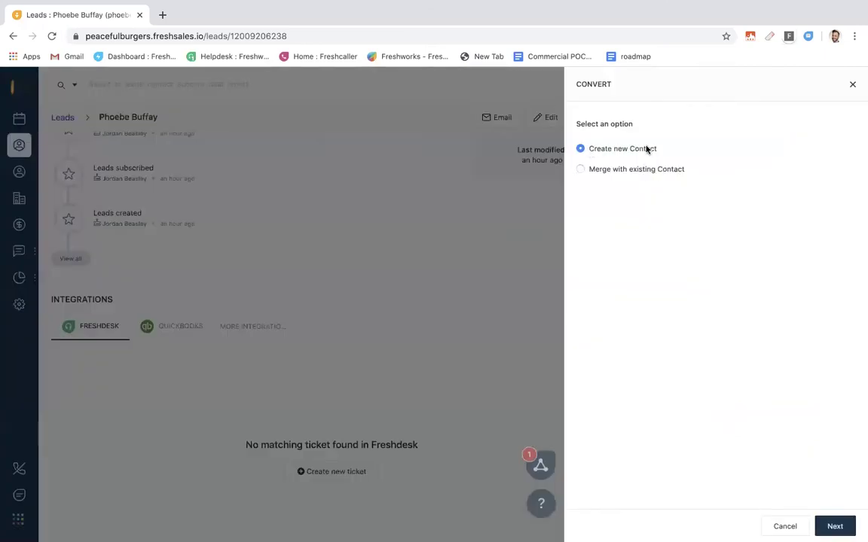
{"action": "left_click", "coordinate": [835, 525]}
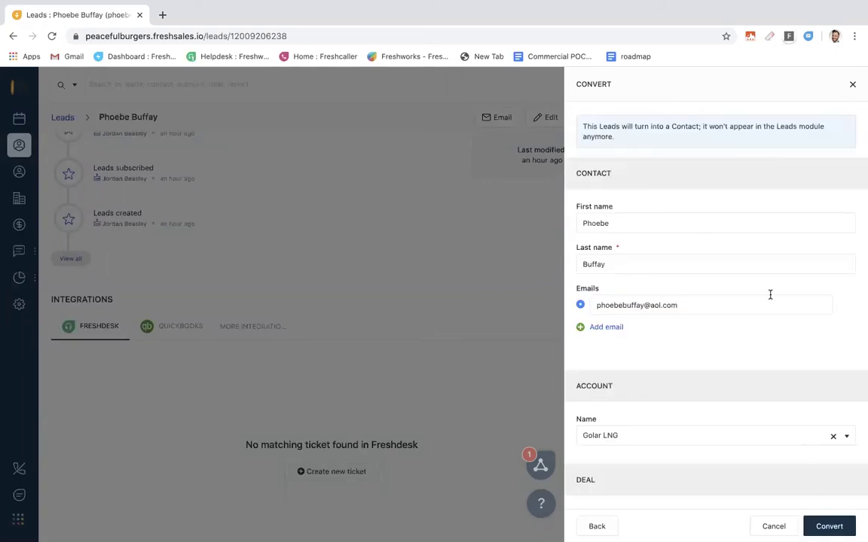
{"action": "scroll", "coordinate": [770, 295], "scroll_direction": "down", "scroll_amount": 3}
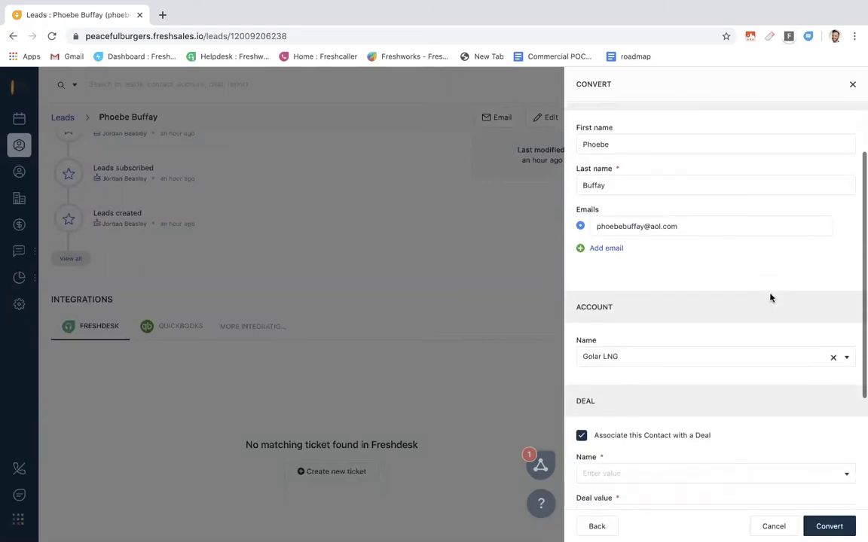
{"action": "scroll", "coordinate": [770, 297], "scroll_direction": "down", "scroll_amount": 3}
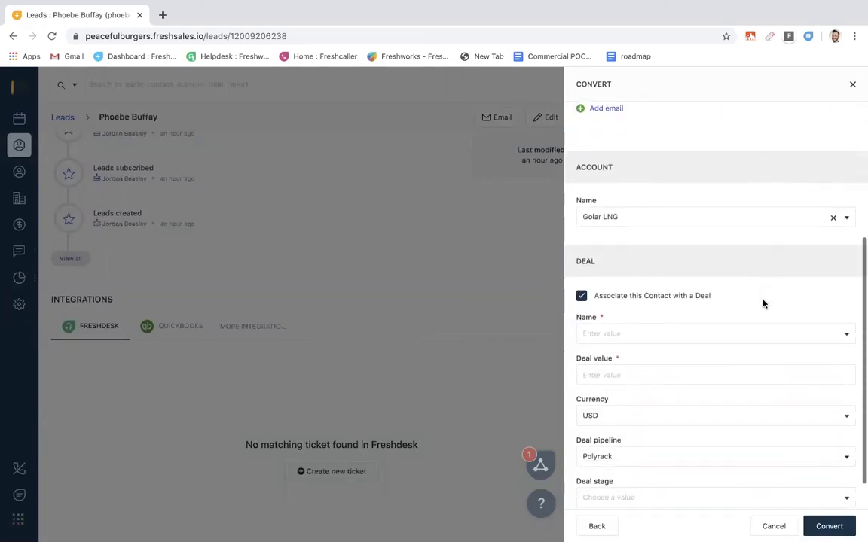
Search for 'Golar LNG' as the deal name and enter a deal value of 12000.
{"action": "left_click", "coordinate": [705, 335]}
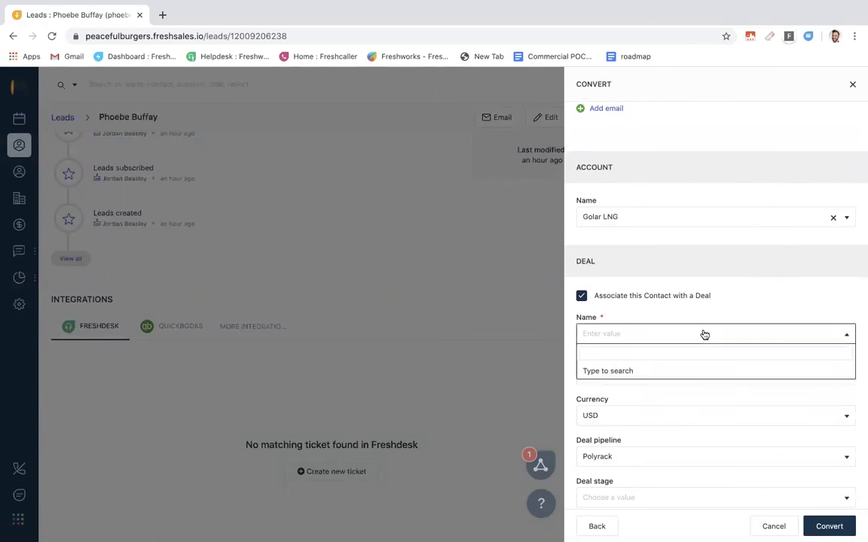
{"action": "type", "text": "Golar LNG"}
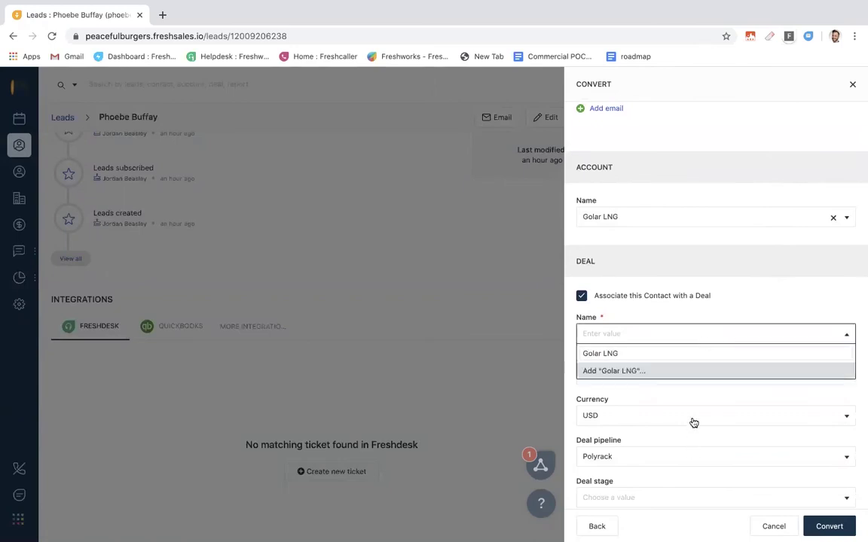
{"action": "left_click", "coordinate": [691, 417]}
{"action": "left_click", "coordinate": [659, 371]}
{"action": "type", "text": "12000"}
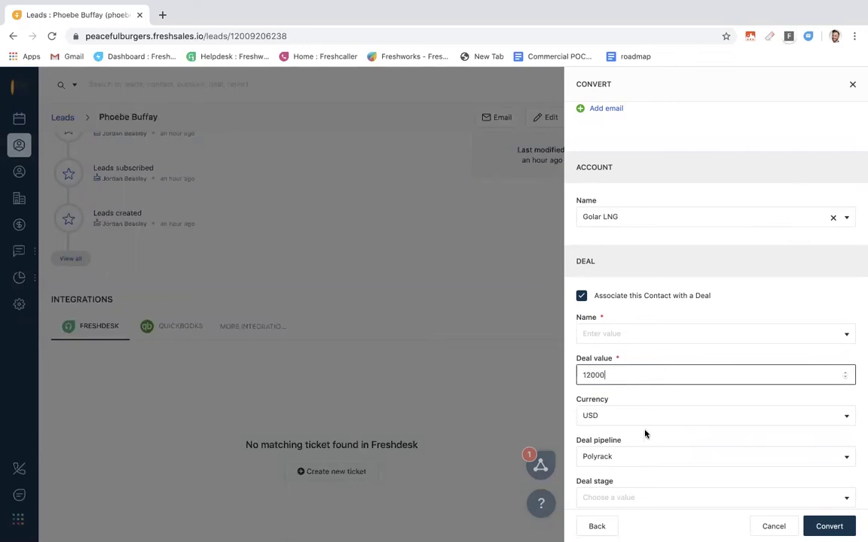
Place the deal in the Default Pipeline at the Contacted stage.
{"action": "scroll", "coordinate": [645, 434], "scroll_direction": "down", "scroll_amount": 1}
{"action": "left_click", "coordinate": [632, 419]}
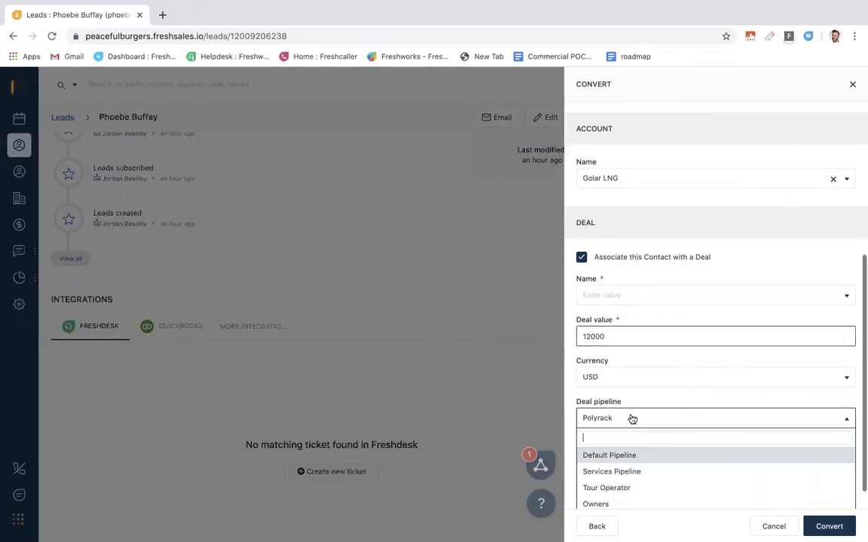
{"action": "left_click", "coordinate": [599, 456]}
{"action": "left_click", "coordinate": [670, 459]}
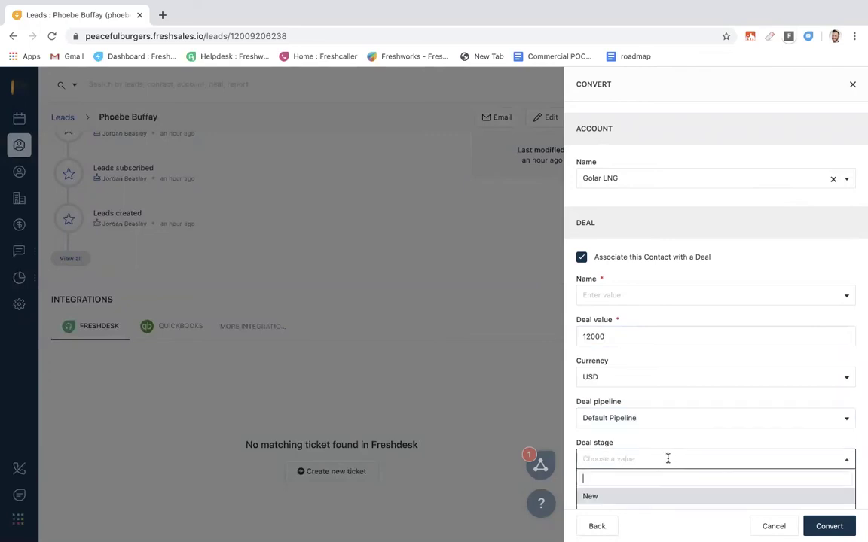
{"action": "left_click", "coordinate": [642, 506]}
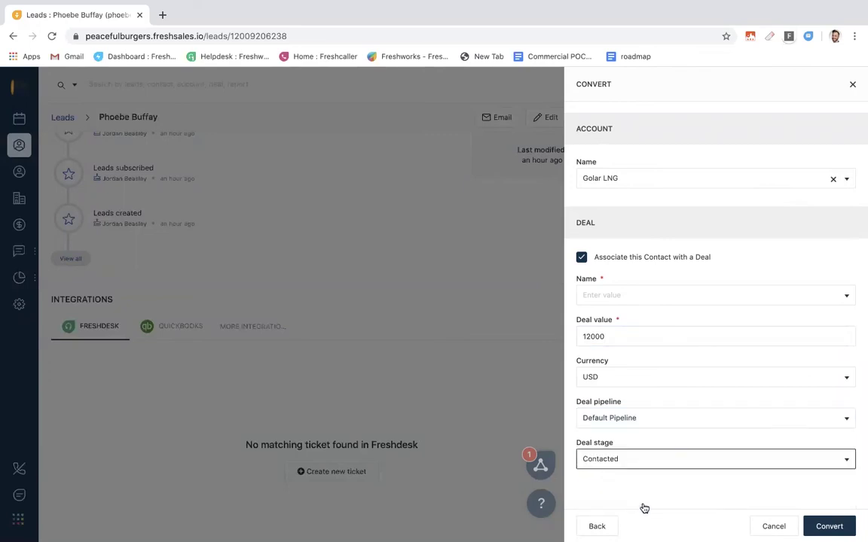
Add 'Golar LNG' as a new deal name and complete the conversion.
{"action": "left_click", "coordinate": [820, 524]}
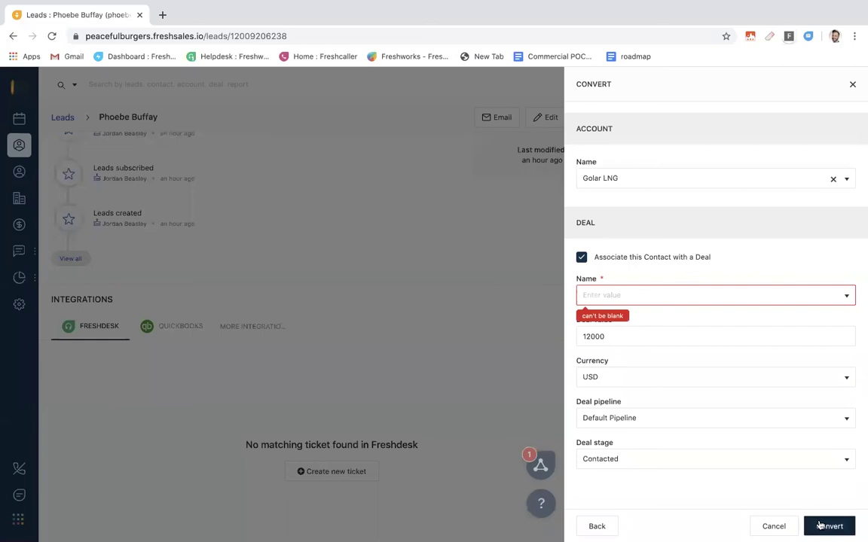
{"action": "left_click", "coordinate": [715, 298]}
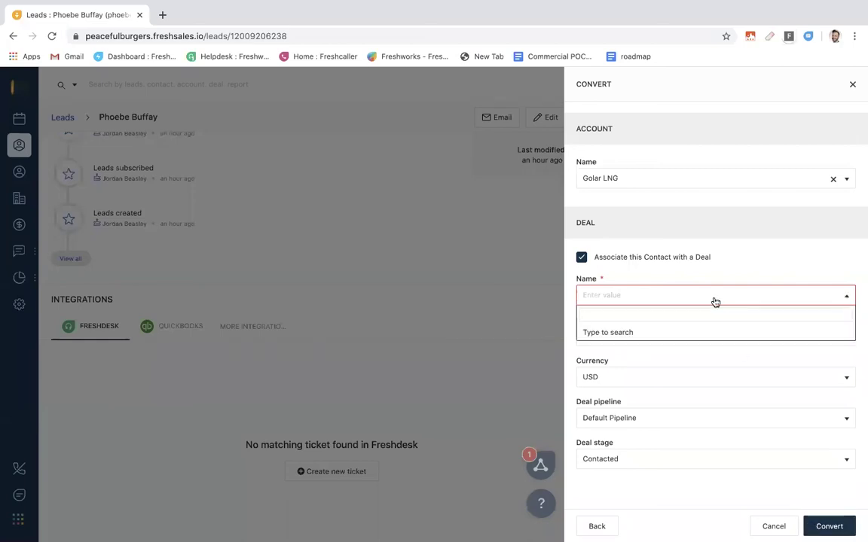
{"action": "type", "text": "Golar LNG"}
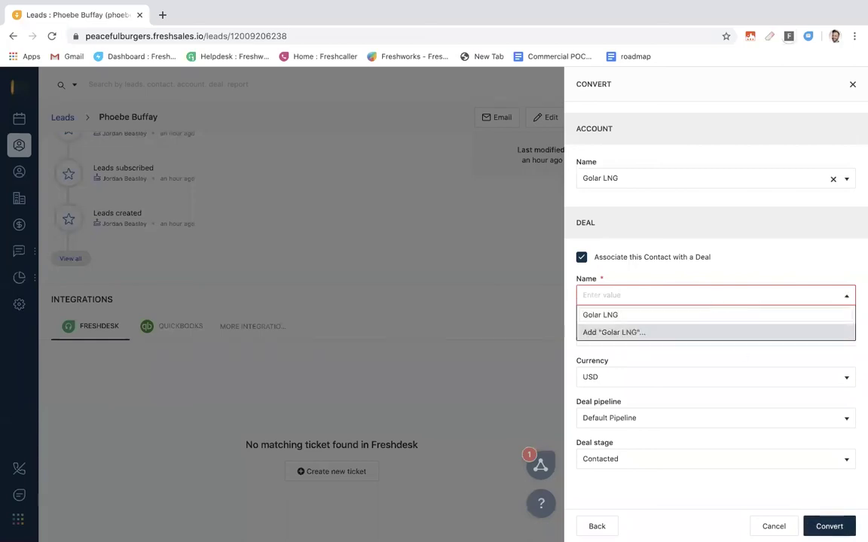
{"action": "left_click", "coordinate": [763, 472]}
{"action": "mouse_move", "coordinate": [683, 28]}
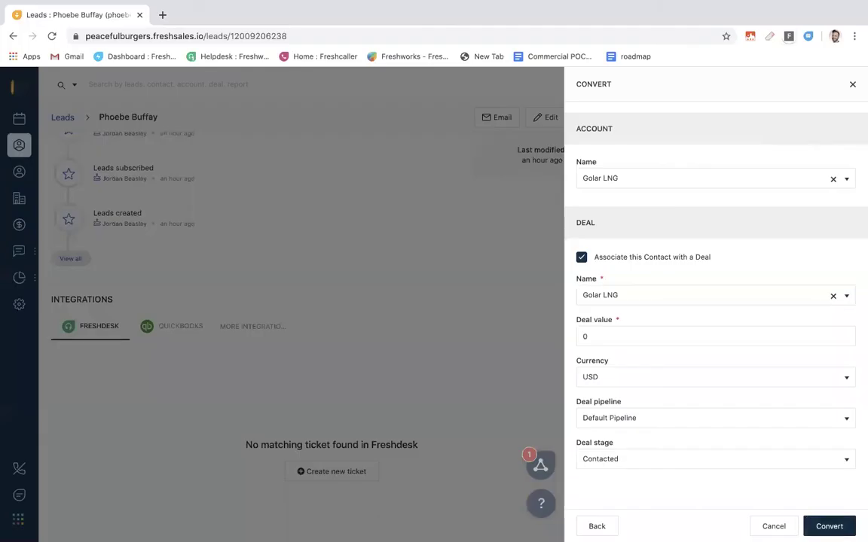
{"action": "left_click", "coordinate": [810, 526]}
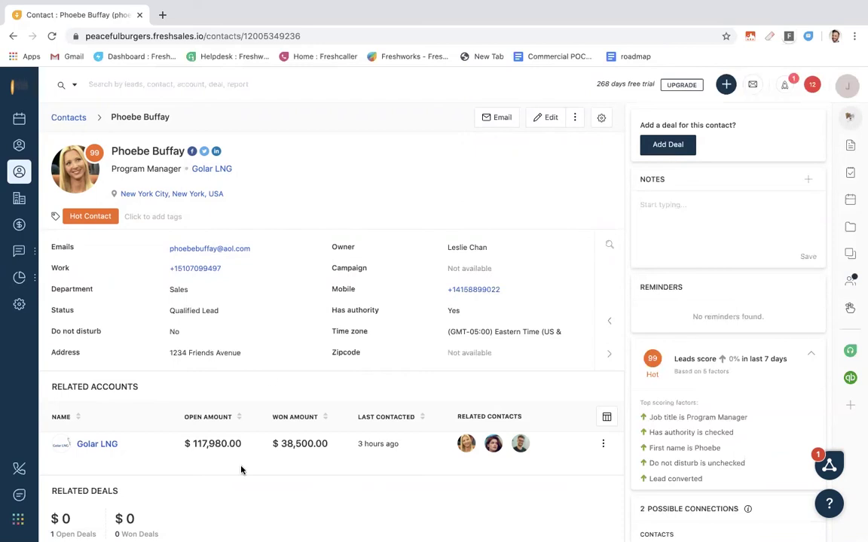
{"action": "scroll", "coordinate": [241, 470], "scroll_direction": "down", "scroll_amount": 1}
{"action": "scroll", "coordinate": [241, 470], "scroll_direction": "down", "scroll_amount": 1}
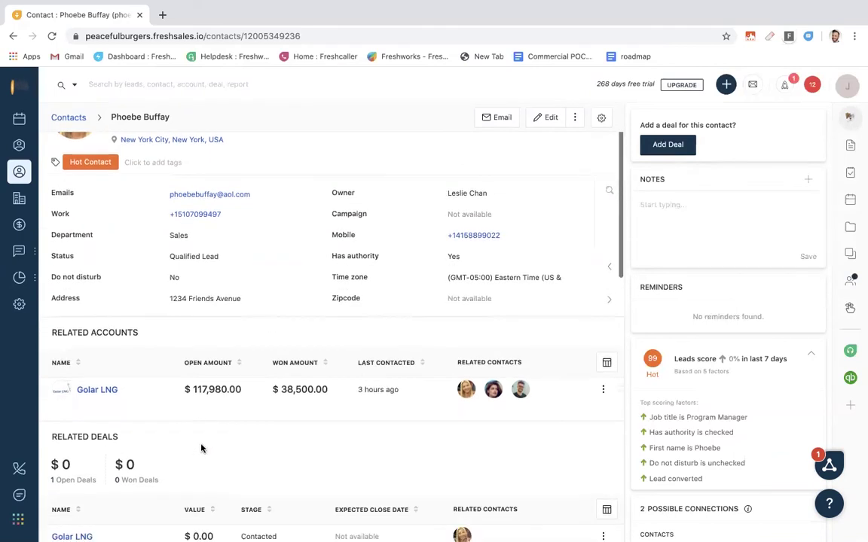
Open the Golar LNG account and scroll through its contacts and deals.
{"action": "left_click", "coordinate": [92, 391]}
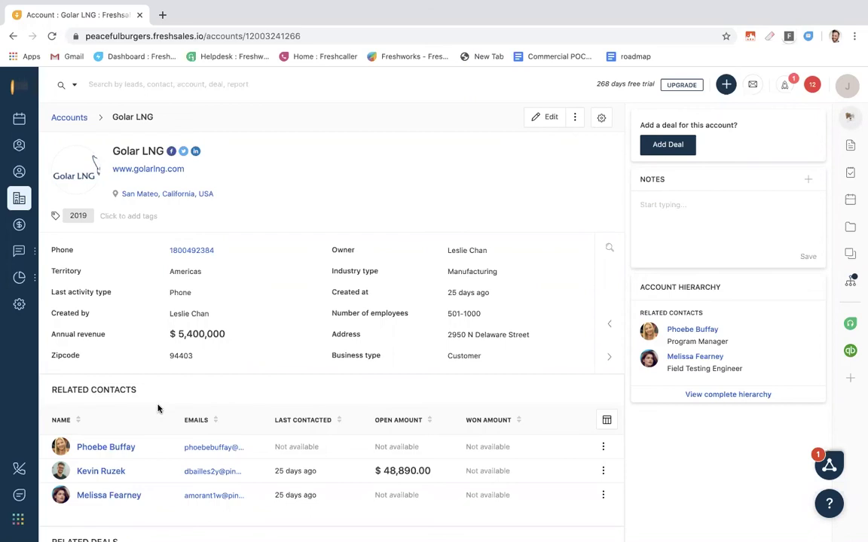
{"action": "scroll", "coordinate": [158, 409], "scroll_direction": "down", "scroll_amount": 5}
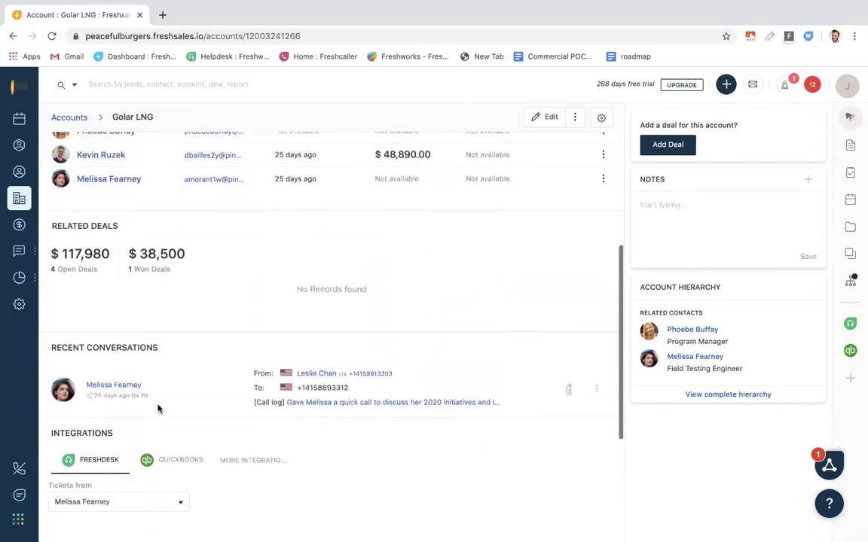
{"action": "scroll", "coordinate": [158, 409], "scroll_direction": "down", "scroll_amount": 2}
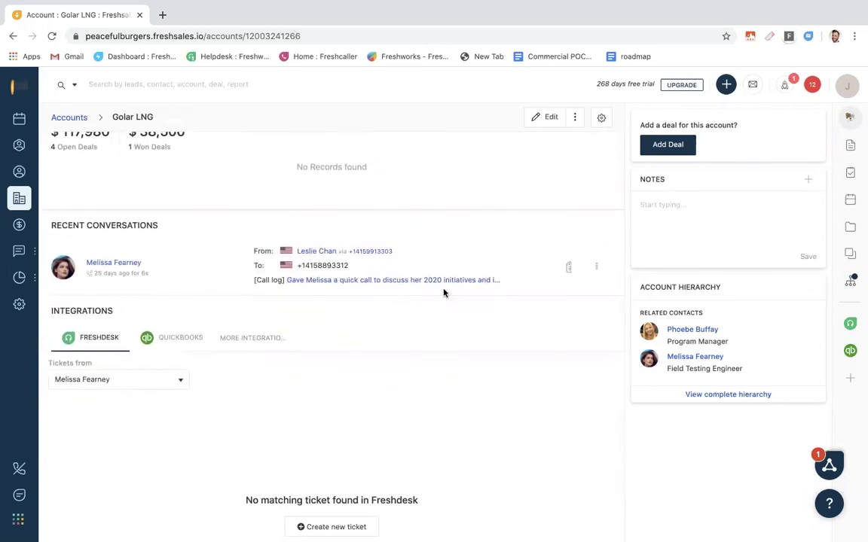
{"action": "scroll", "coordinate": [443, 293], "scroll_direction": "up", "scroll_amount": 5}
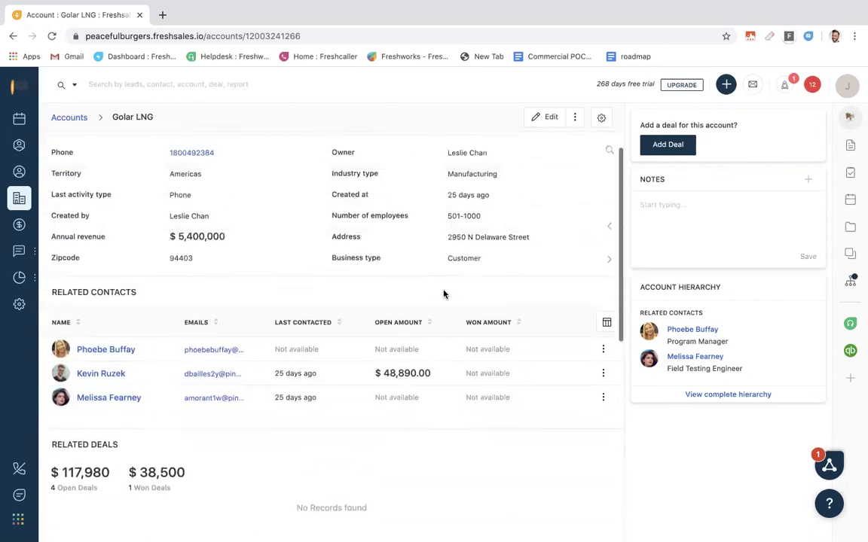
{"action": "scroll", "coordinate": [444, 293], "scroll_direction": "up", "scroll_amount": 2}
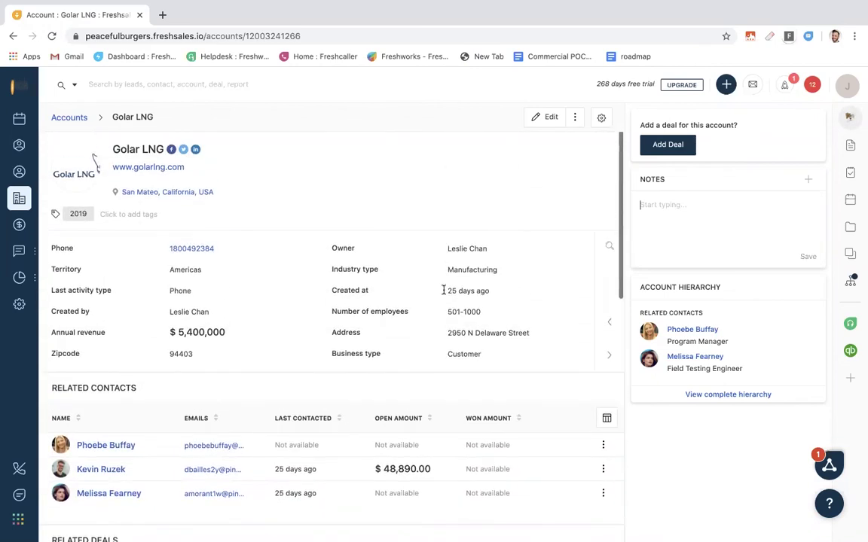
Open the deals pipeline board and scroll across its stage columns.
{"action": "left_click", "coordinate": [16, 228]}
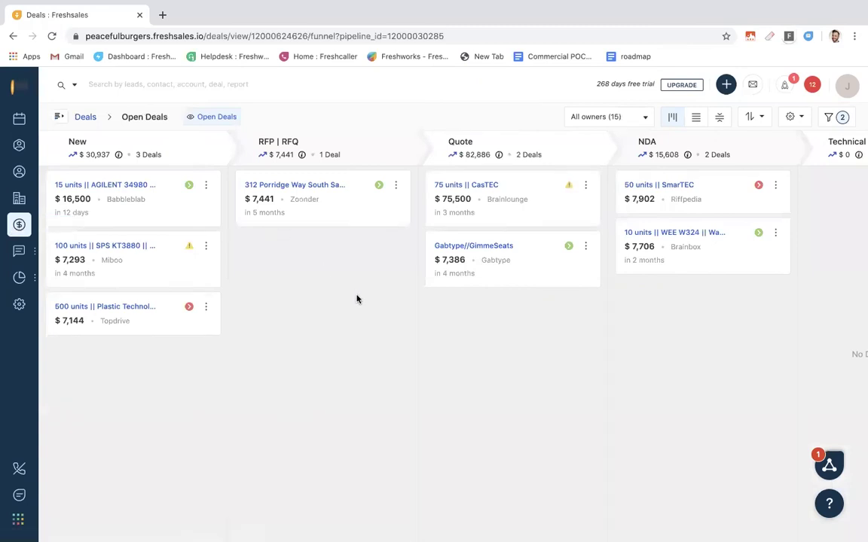
{"action": "scroll", "coordinate": [357, 299], "scroll_direction": "right", "scroll_amount": 3}
{"action": "scroll", "coordinate": [357, 299], "scroll_direction": "right", "scroll_amount": 4}
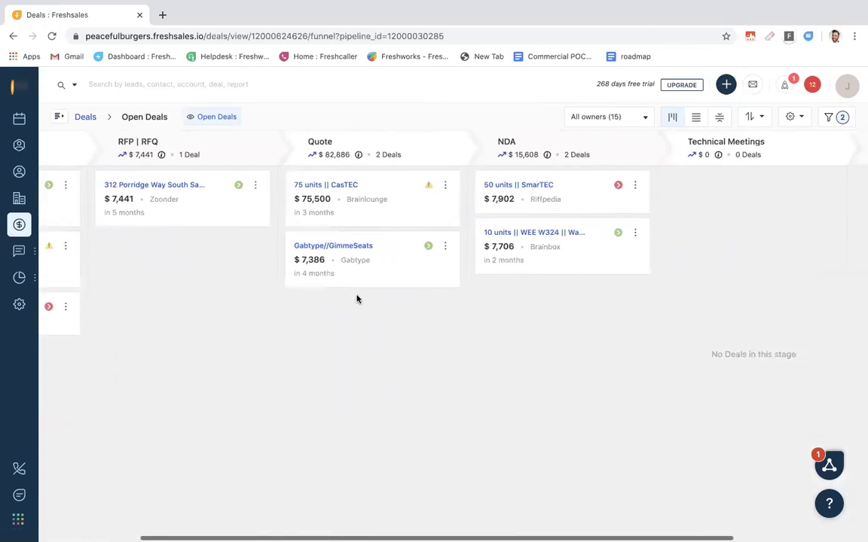
{"action": "scroll", "coordinate": [357, 300], "scroll_direction": "right", "scroll_amount": 3}
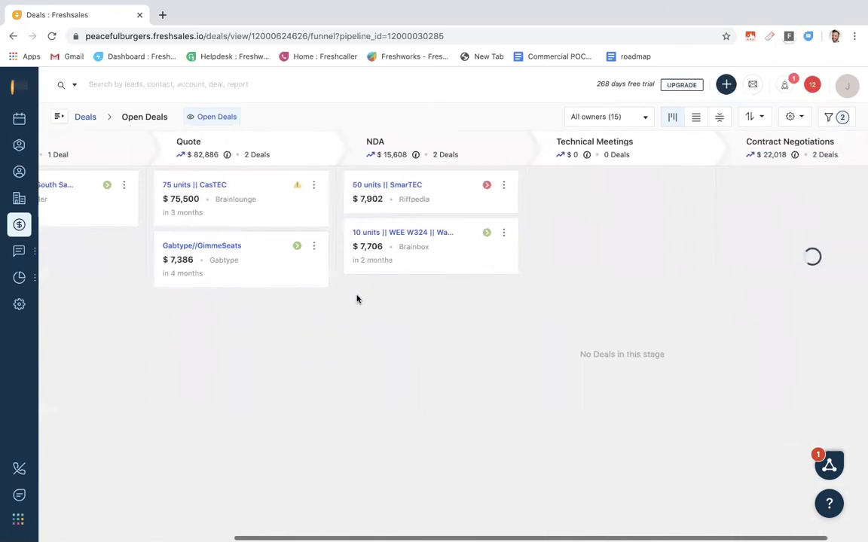
{"action": "scroll", "coordinate": [370, 299], "scroll_direction": "left", "scroll_amount": 4}
{"action": "scroll", "coordinate": [370, 299], "scroll_direction": "left", "scroll_amount": 2}
{"action": "scroll", "coordinate": [370, 300], "scroll_direction": "left", "scroll_amount": 2}
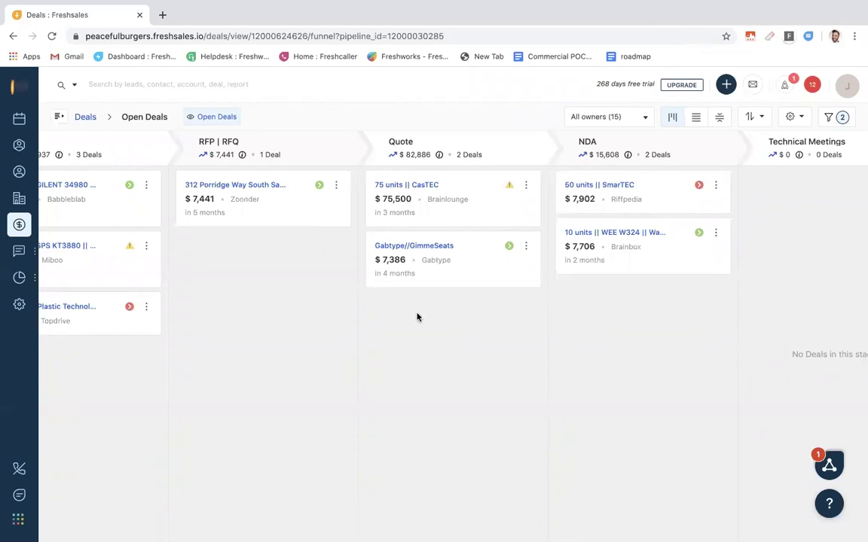
{"action": "scroll", "coordinate": [297, 235], "scroll_direction": "left", "scroll_amount": 2}
Revisit the Golar LNG account, reopen the deals board, then go to Dashboards.
{"action": "left_click", "coordinate": [303, 199]}
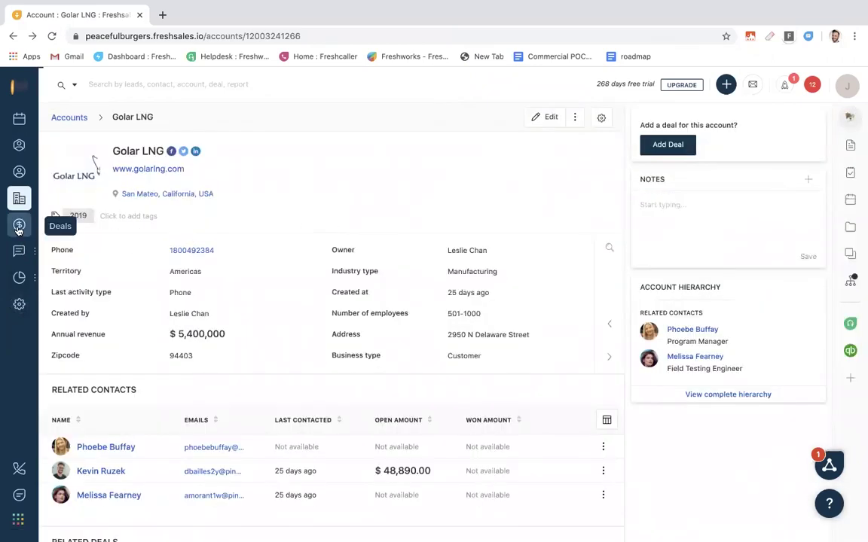
{"action": "left_click", "coordinate": [19, 224]}
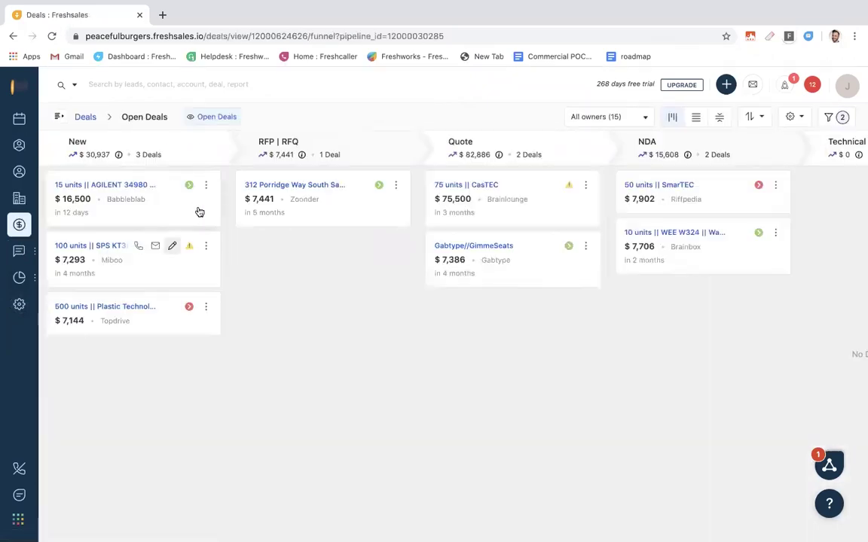
{"action": "mouse_move", "coordinate": [21, 281]}
{"action": "left_click", "coordinate": [112, 354]}
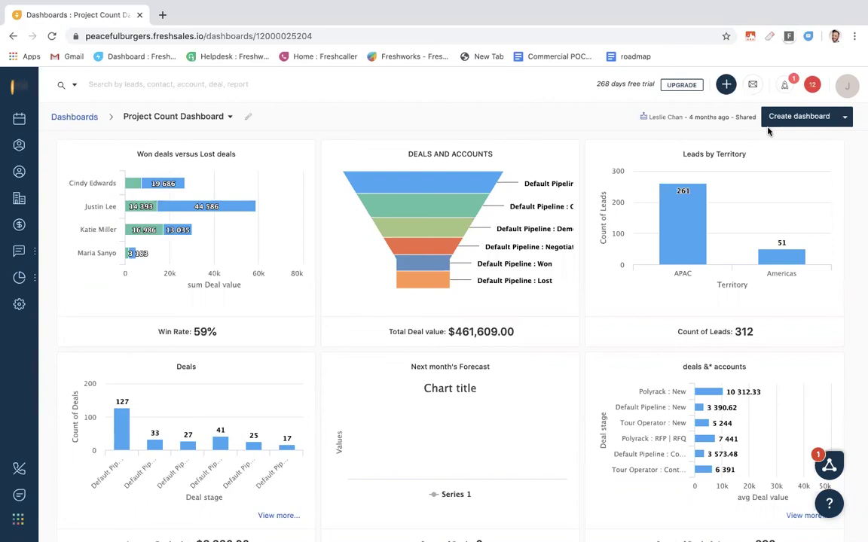
Show the Create dashboard options and scroll over the Project Count Dashboard charts.
{"action": "left_click", "coordinate": [810, 119]}
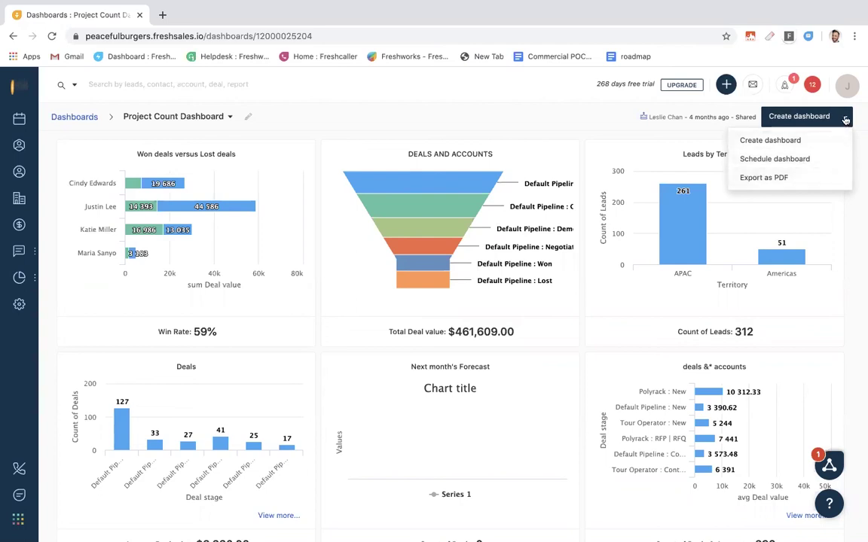
{"action": "scroll", "coordinate": [404, 320], "scroll_direction": "down", "scroll_amount": 1}
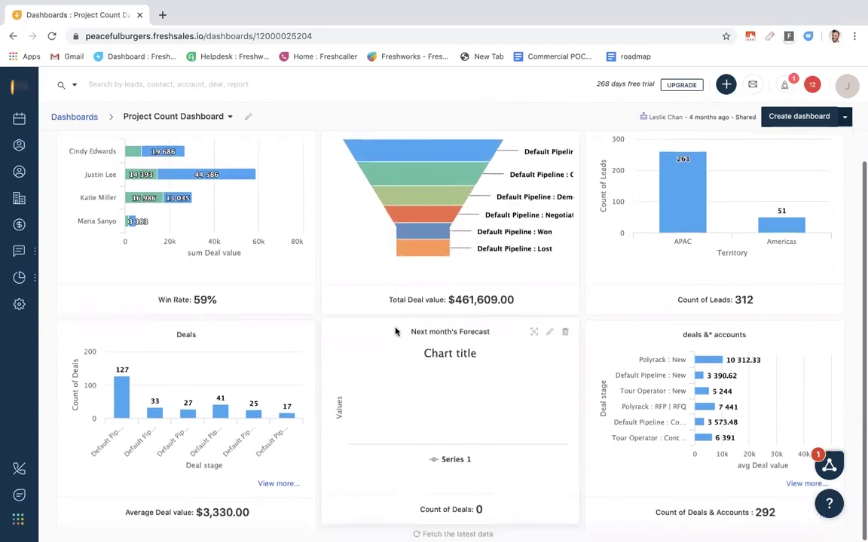
{"action": "scroll", "coordinate": [396, 332], "scroll_direction": "up", "scroll_amount": 1}
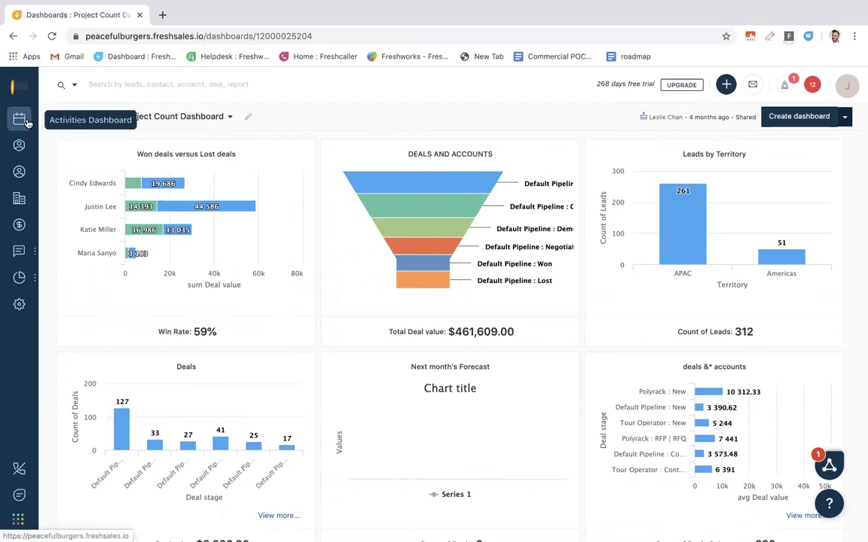
{"action": "left_click", "coordinate": [21, 119]}
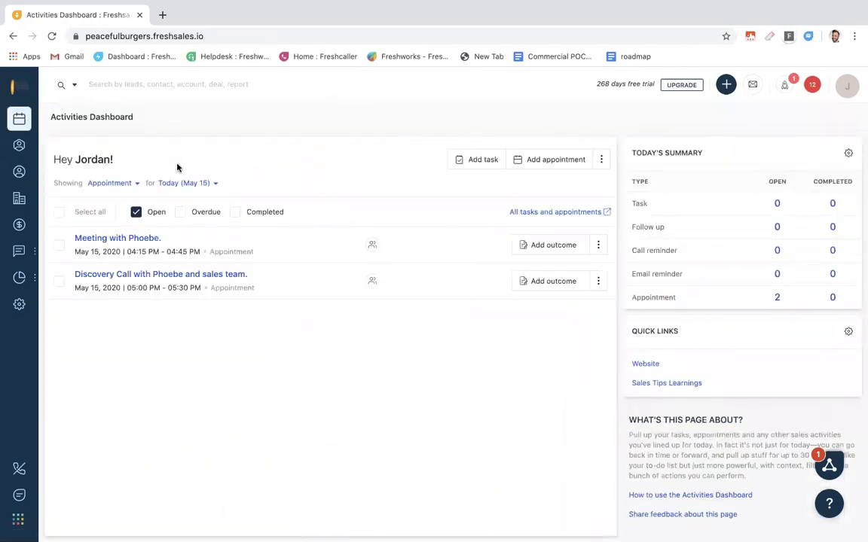
{"action": "left_click", "coordinate": [20, 145]}
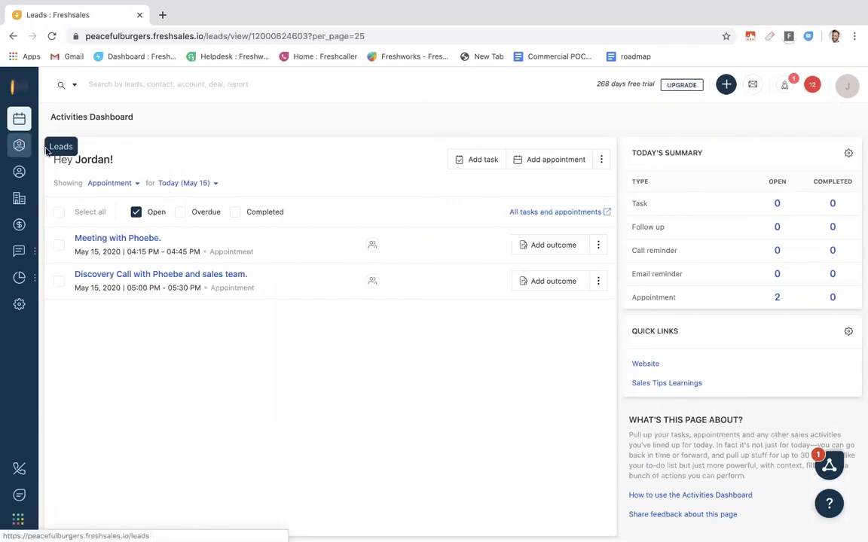
{"action": "left_click", "coordinate": [19, 175]}
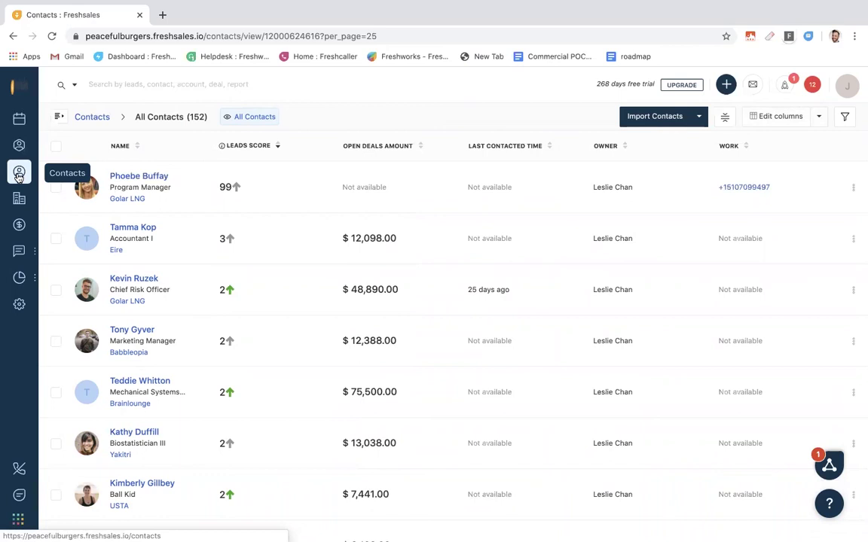
{"action": "left_click", "coordinate": [19, 225]}
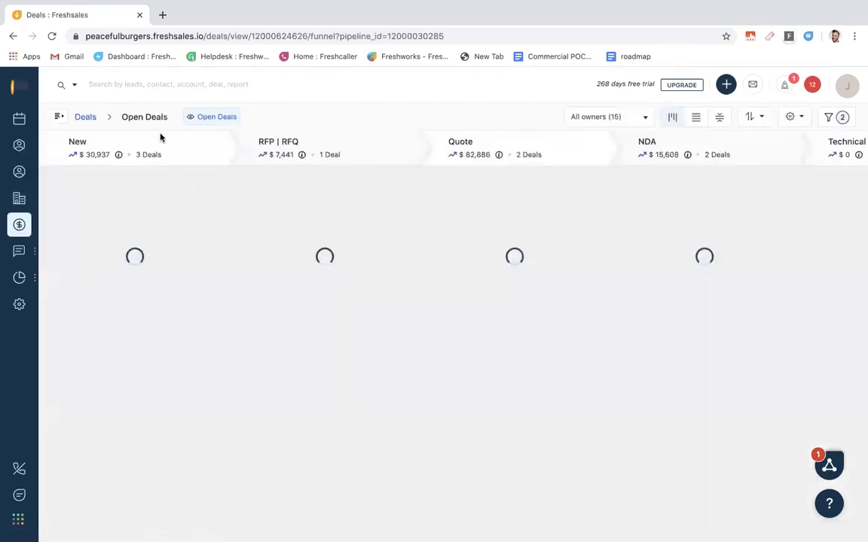
{"action": "mouse_move", "coordinate": [19, 277]}
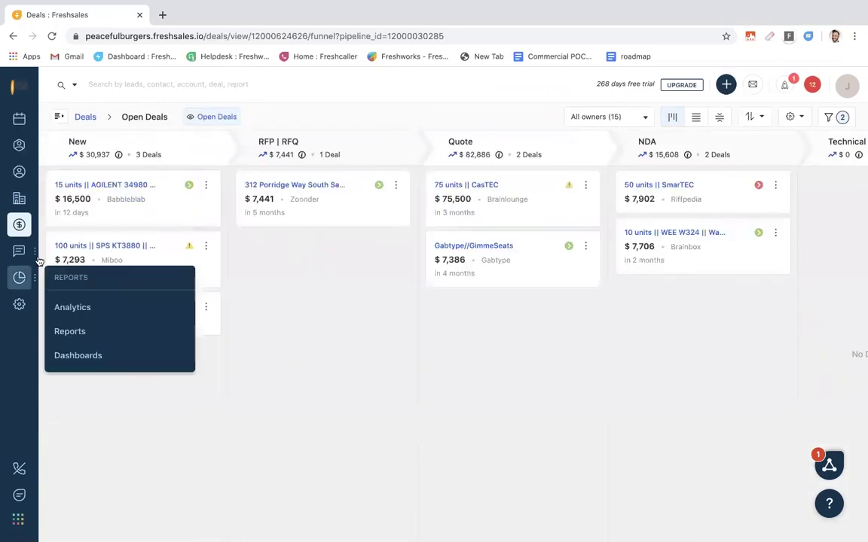
{"action": "left_click", "coordinate": [83, 355]}
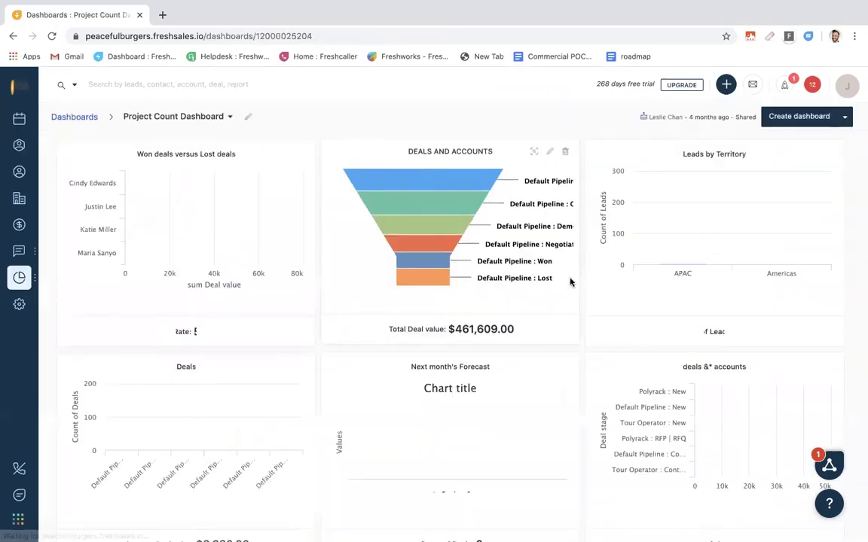